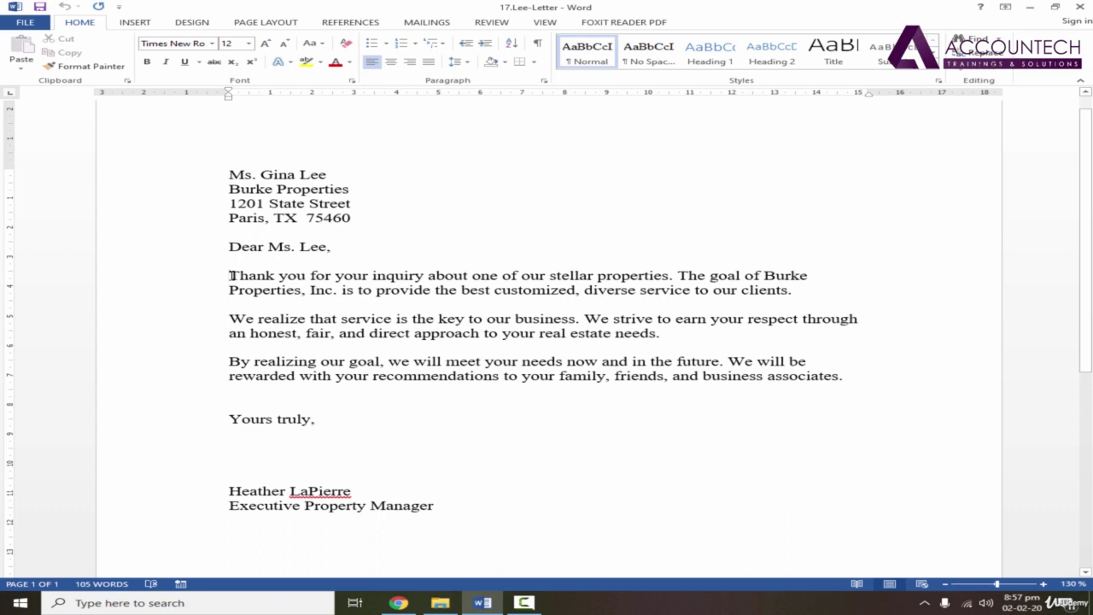
Select the phrase "Thank you for your inquiry about one of our stellar properties", then only the word "inquiry", and clear the selection.
{"action": "left_click_drag", "start_coordinate": [229, 275], "coordinate": [663, 279]}
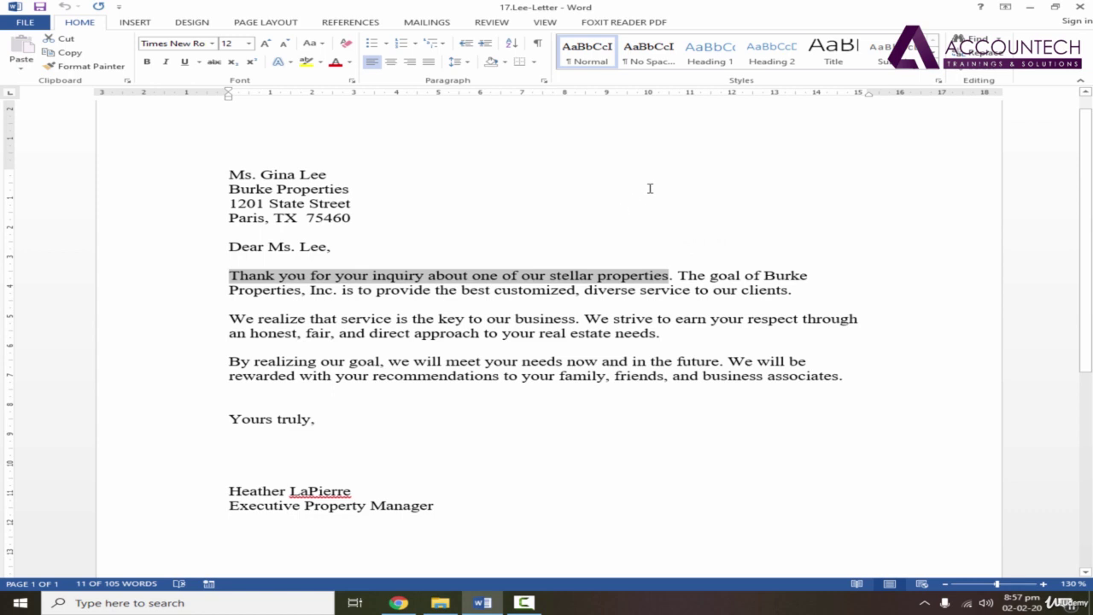
{"action": "left_click", "coordinate": [735, 208]}
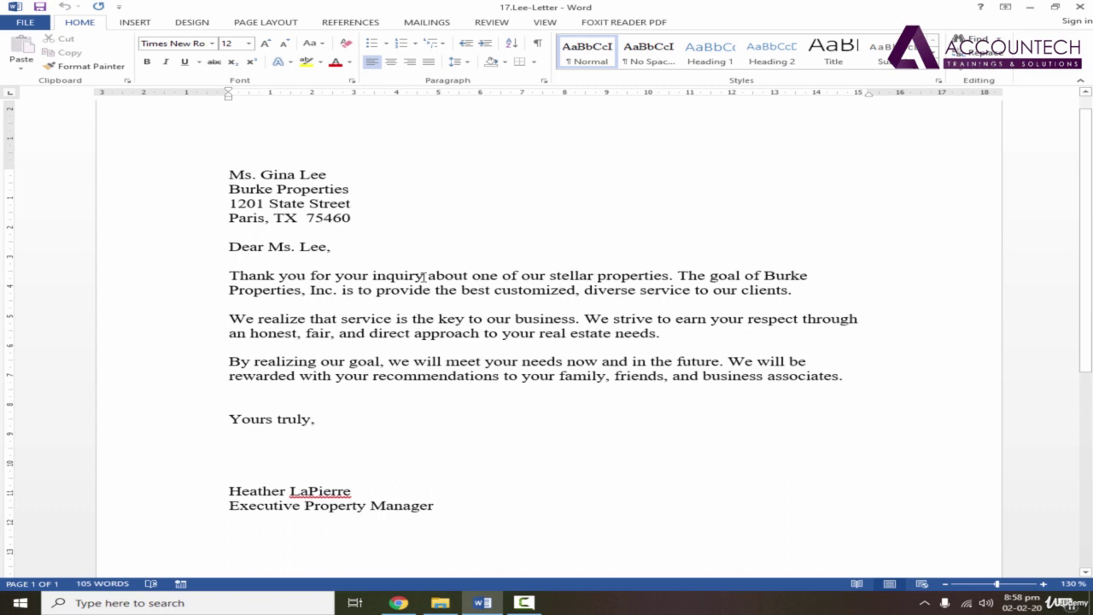
{"action": "left_click_drag", "start_coordinate": [424, 277], "coordinate": [371, 277]}
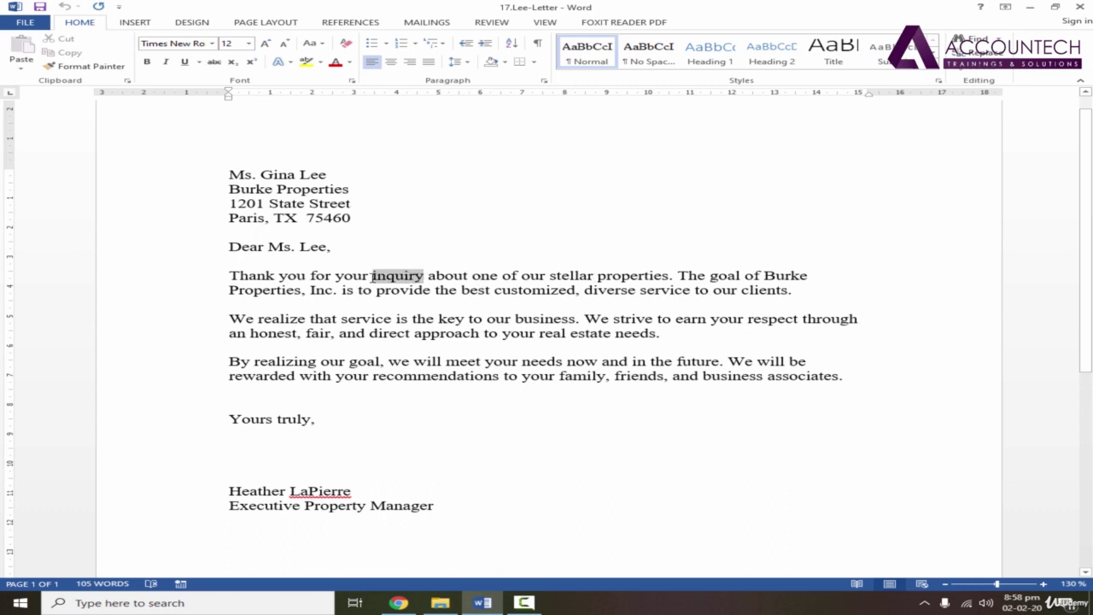
{"action": "left_click", "coordinate": [426, 304]}
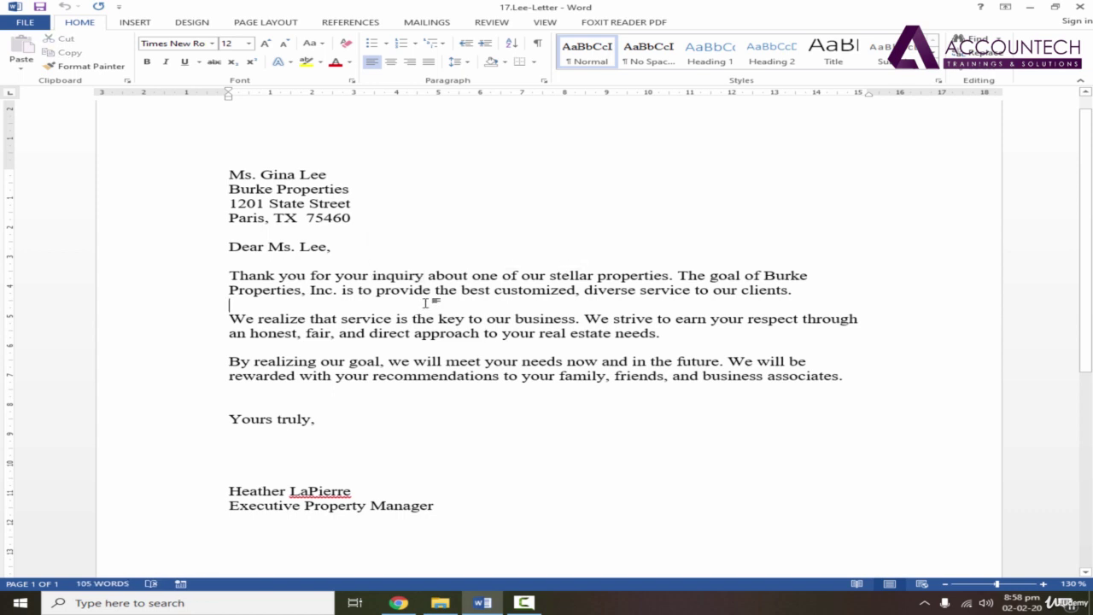
Select the word "about", then the whole first body paragraph, and clear the selection.
{"action": "left_click", "coordinate": [347, 290]}
{"action": "double_click", "coordinate": [455, 275]}
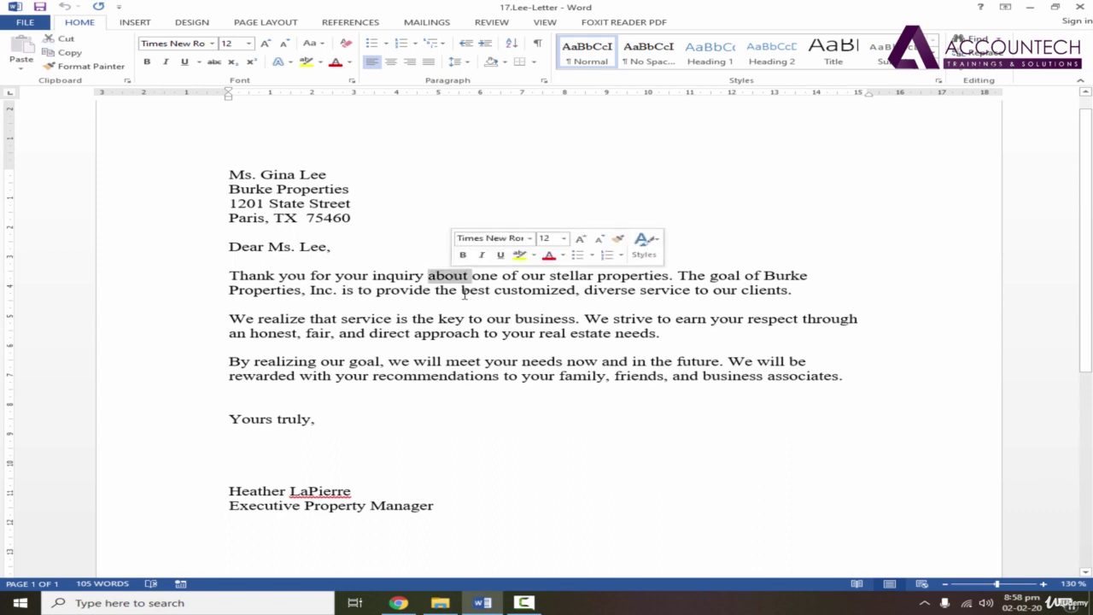
{"action": "left_click", "coordinate": [369, 276]}
{"action": "triple_click", "coordinate": [339, 276]}
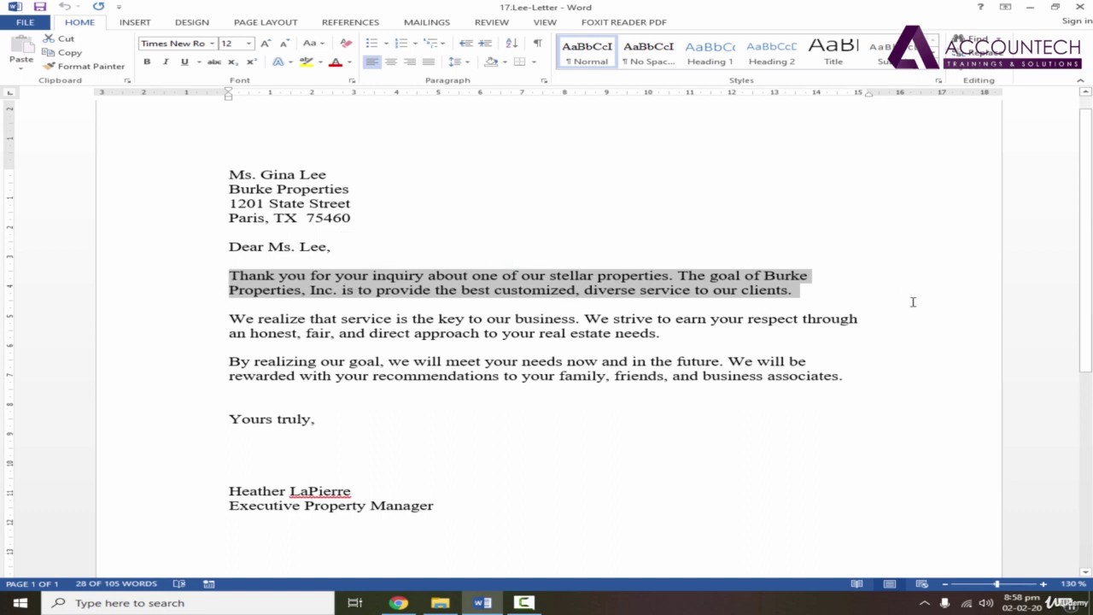
{"action": "left_click", "coordinate": [787, 292]}
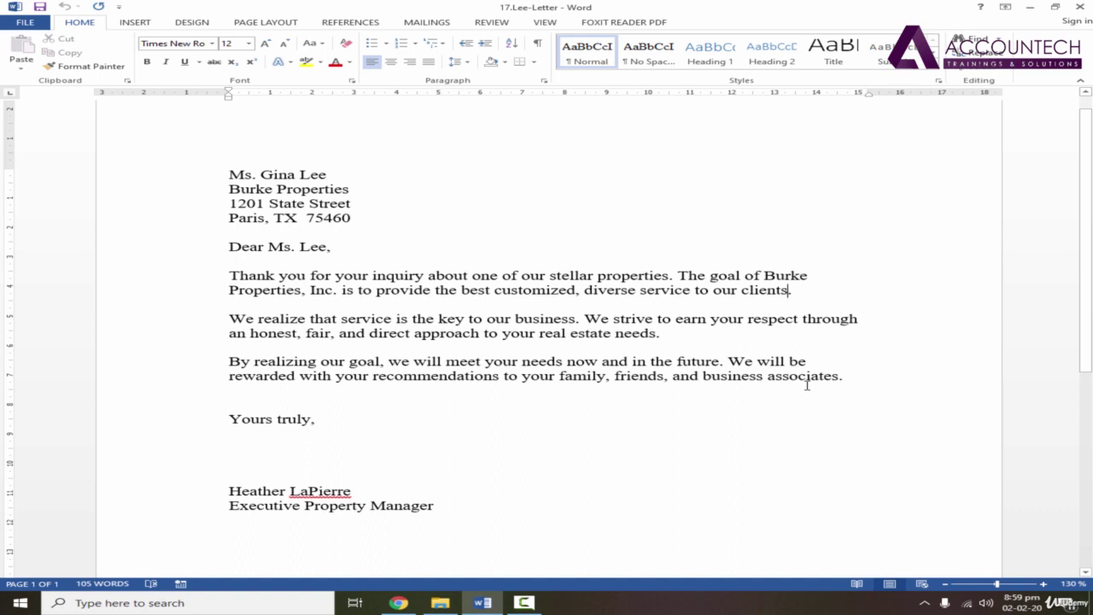
Select the salutation as a paragraph, clear it, and reselect it as a single line.
{"action": "triple_click", "coordinate": [291, 247]}
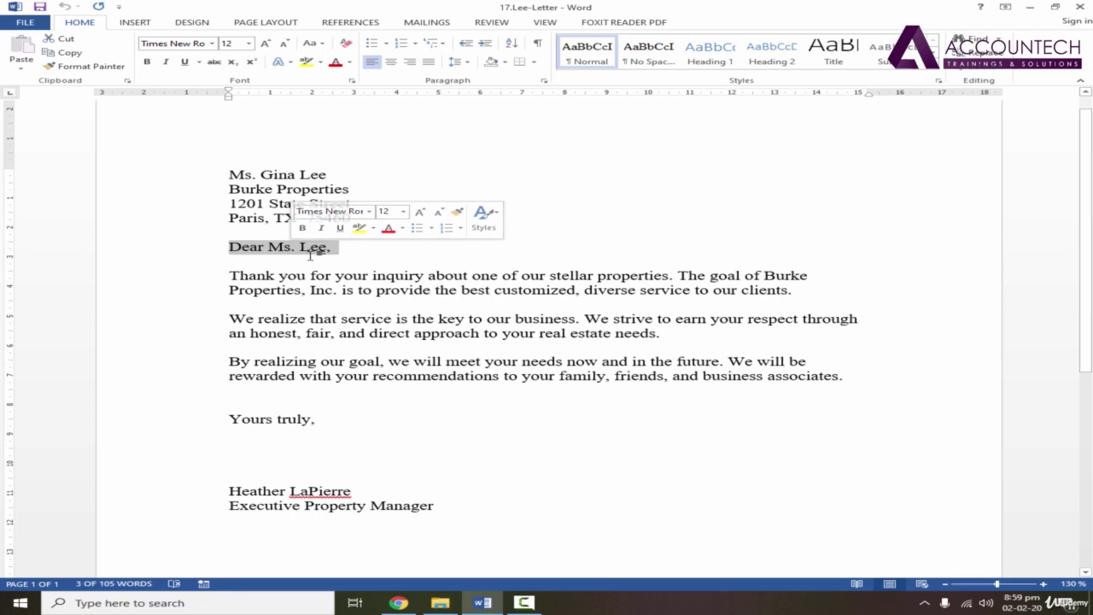
{"action": "left_click", "coordinate": [309, 250]}
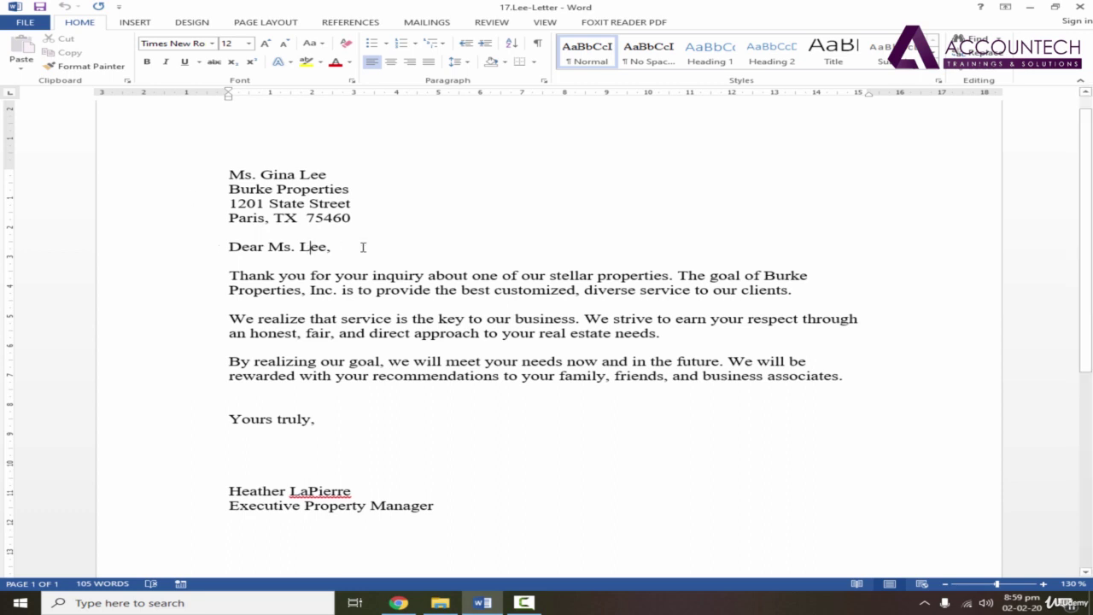
{"action": "left_click", "coordinate": [199, 250]}
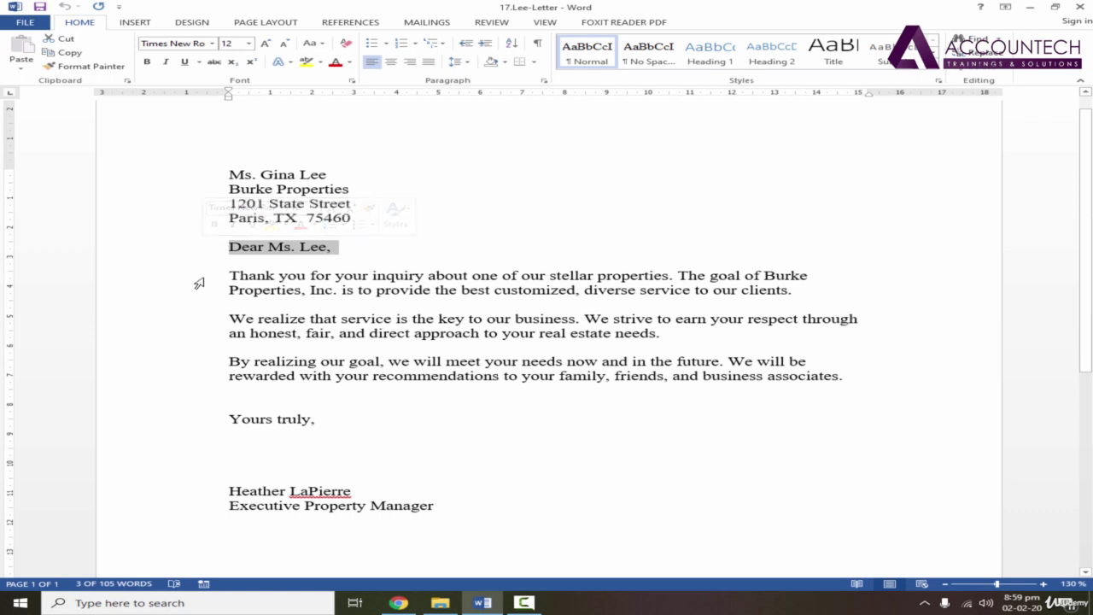
Select the first line of the opening body paragraph and extend the selection across all three body paragraphs.
{"action": "left_click", "coordinate": [194, 283]}
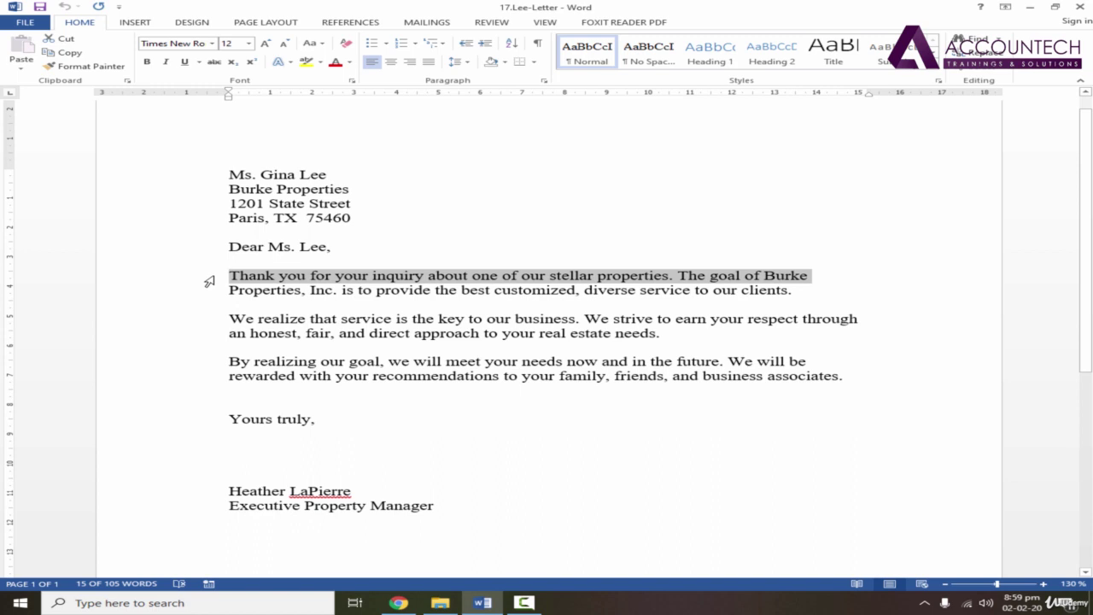
{"action": "left_click_drag", "start_coordinate": [209, 282], "coordinate": [219, 384]}
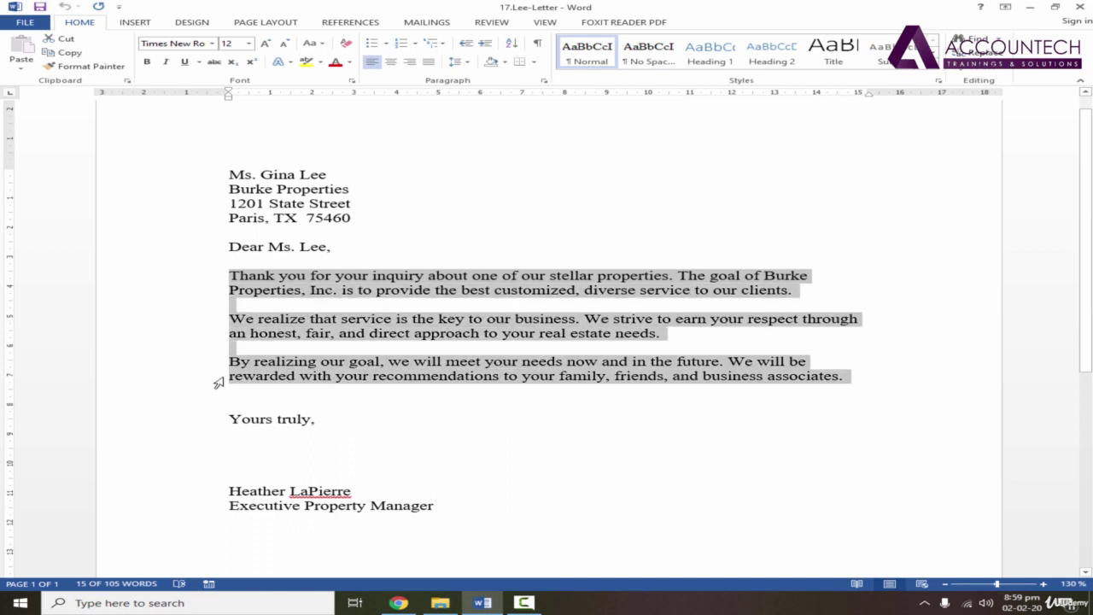
{"action": "left_click", "coordinate": [240, 292]}
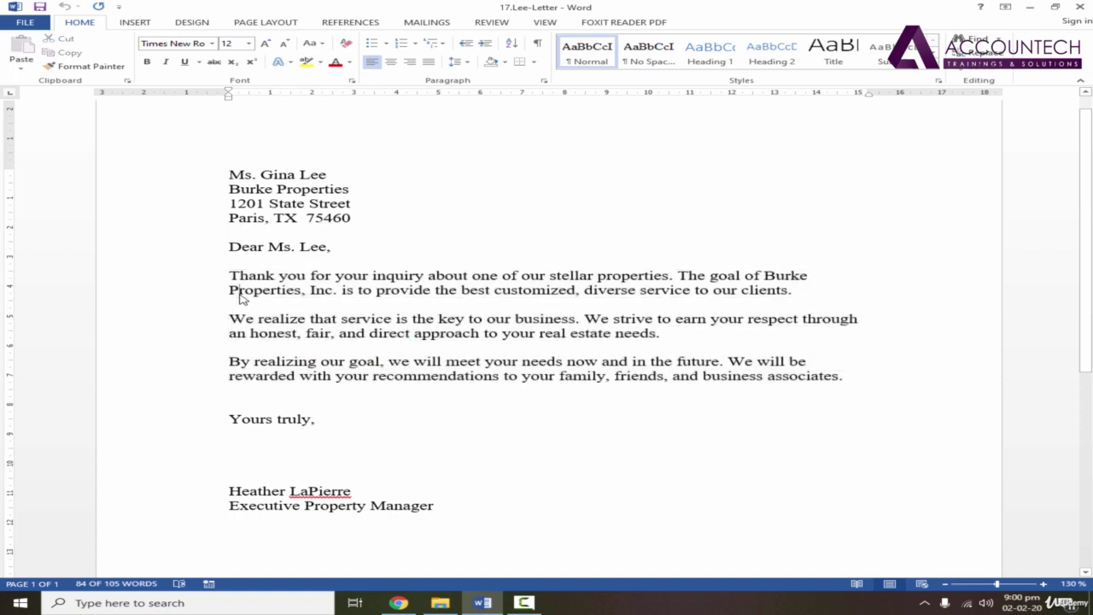
{"action": "left_click", "coordinate": [229, 276]}
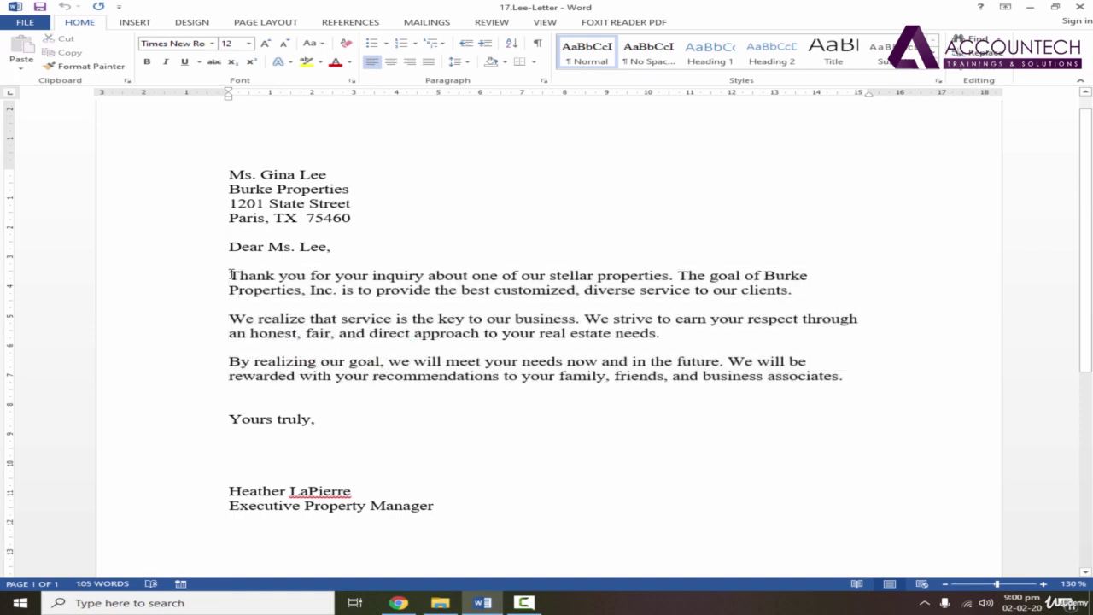
{"action": "left_click_drag", "start_coordinate": [231, 275], "coordinate": [826, 391]}
{"action": "left_click", "coordinate": [203, 277]}
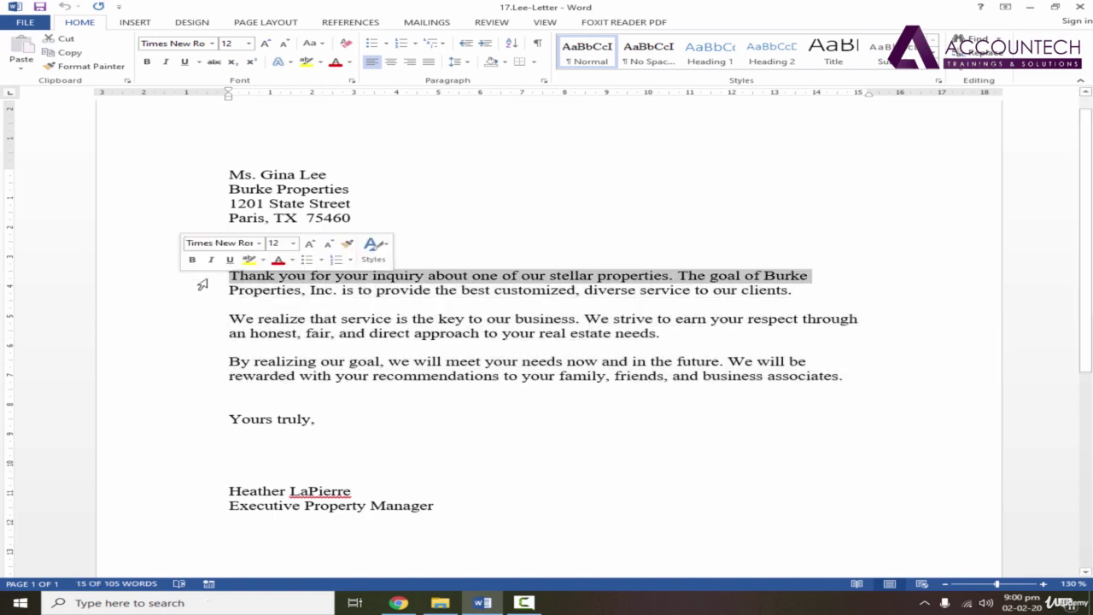
Select the range from the start of "Thank you" through the word "provide" in the first body paragraph, and clear it.
{"action": "left_click", "coordinate": [318, 289]}
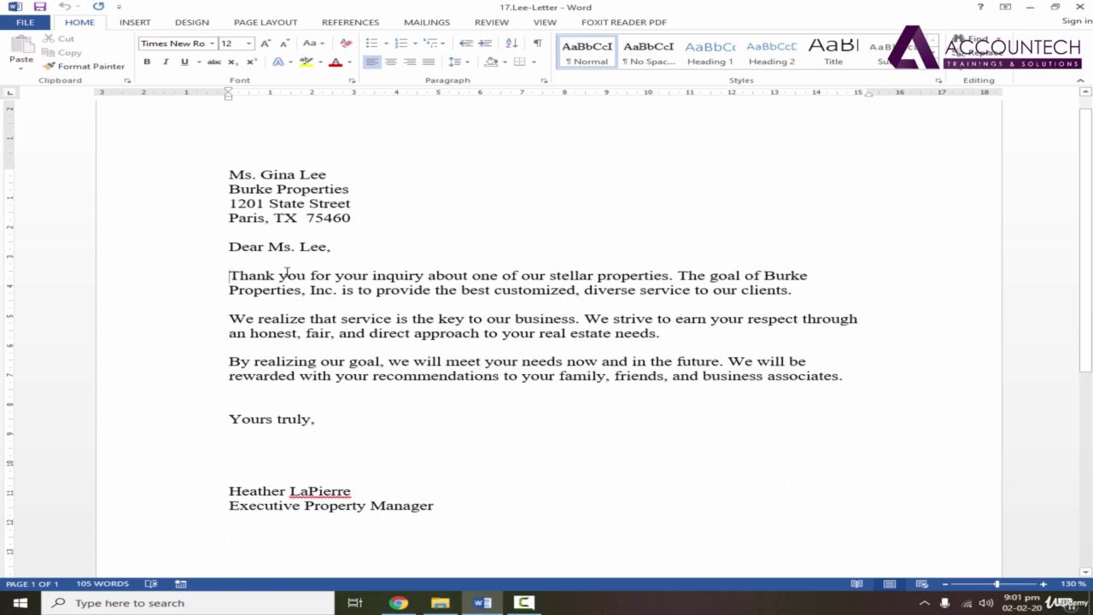
{"action": "left_click", "coordinate": [434, 292], "text": "shift"}
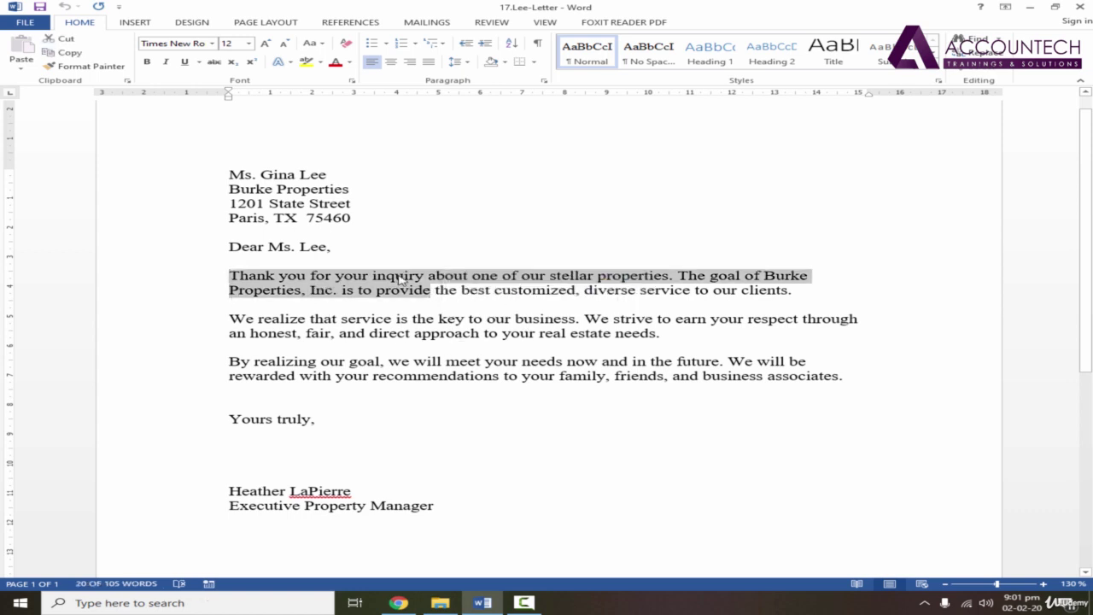
{"action": "left_click", "coordinate": [558, 334]}
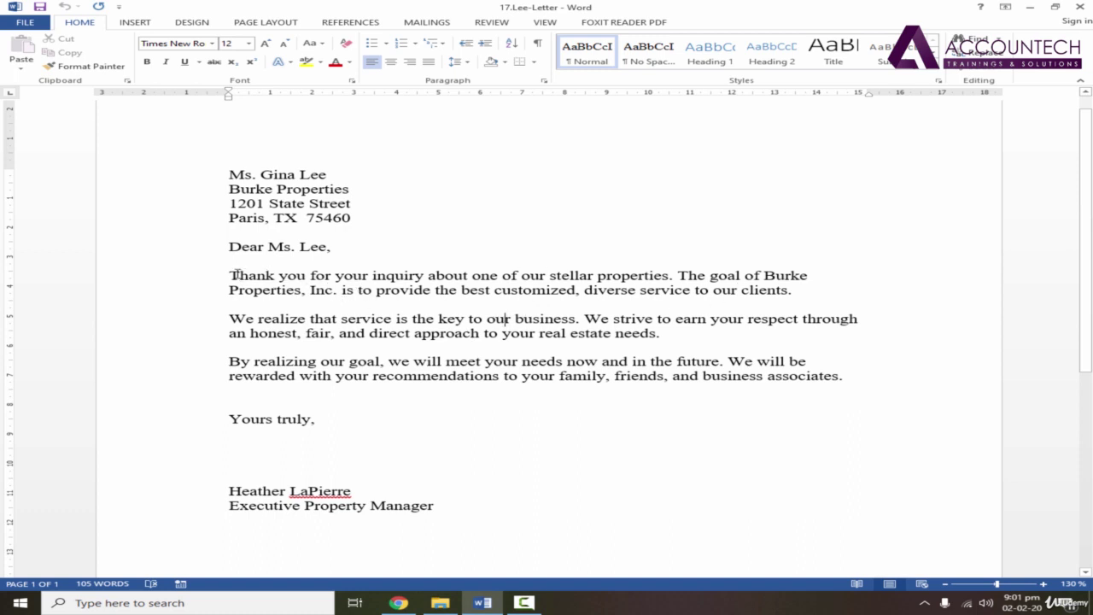
Select "Thank you", "properties", "provide the best customized", "clients", "business", "realizing" and "needs" together and apply the red font color.
{"action": "left_click_drag", "start_coordinate": [232, 274], "coordinate": [289, 275]}
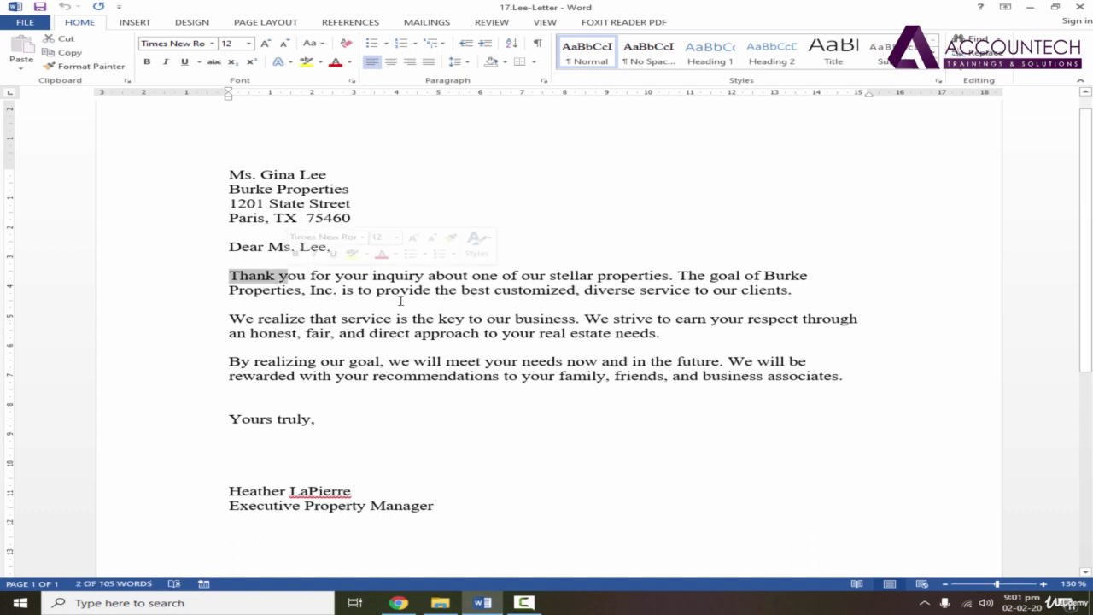
{"action": "left_click_drag", "start_coordinate": [383, 291], "coordinate": [569, 290]}
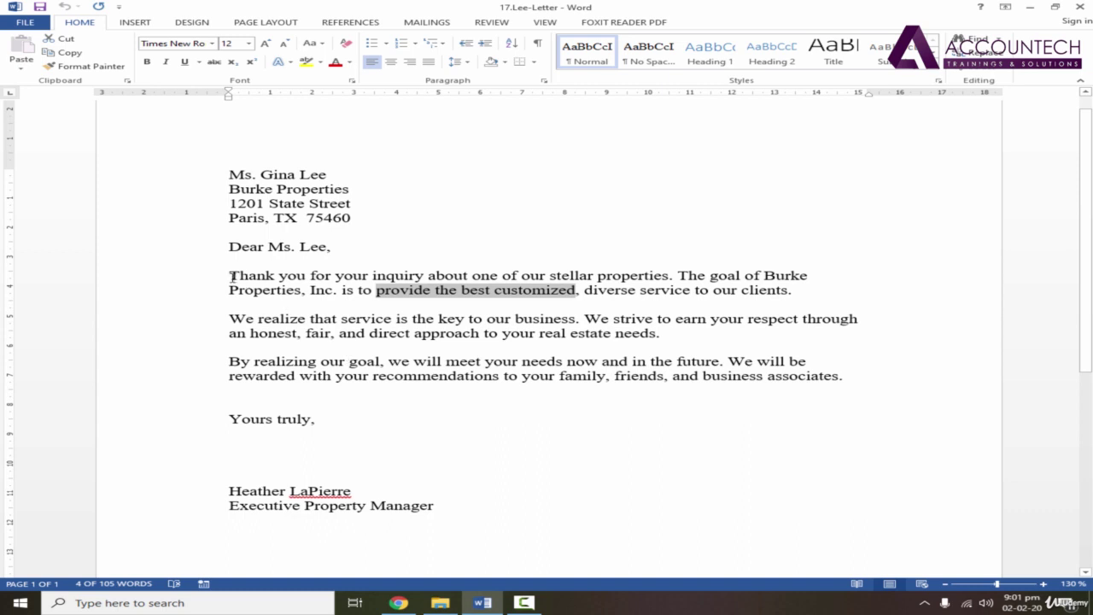
{"action": "left_click_drag", "start_coordinate": [232, 276], "coordinate": [303, 277]}
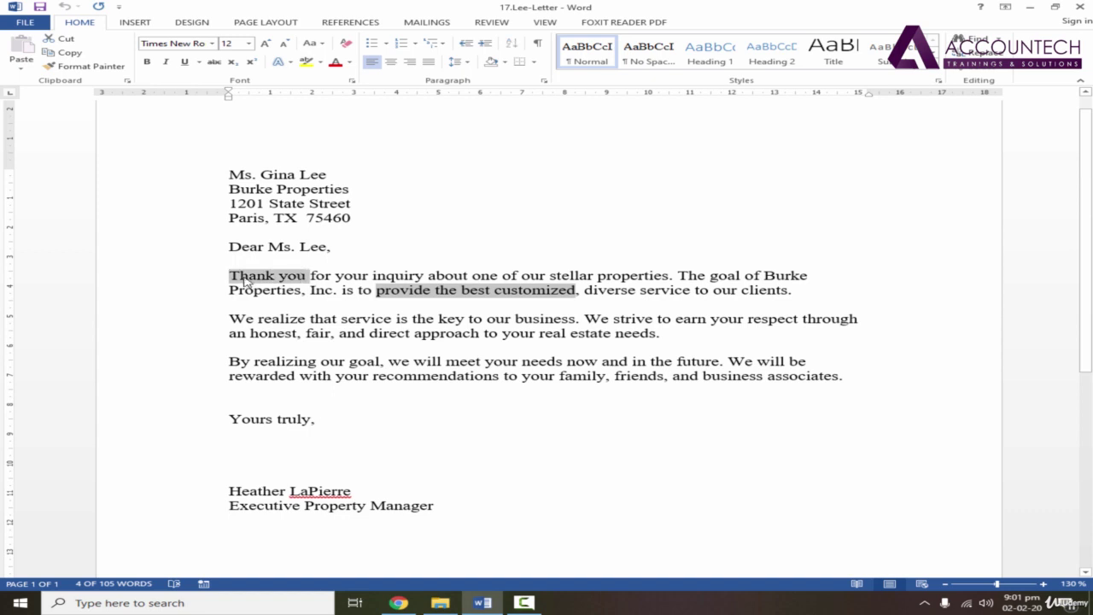
{"action": "double_click", "coordinate": [643, 275], "text": "ctrl"}
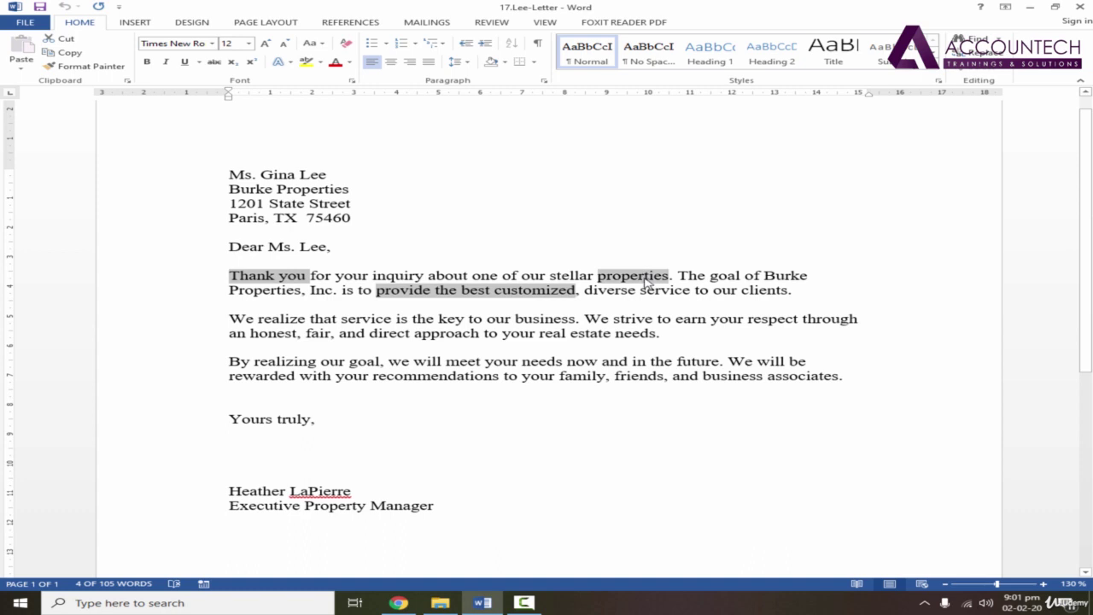
{"action": "double_click", "coordinate": [776, 291], "text": "ctrl"}
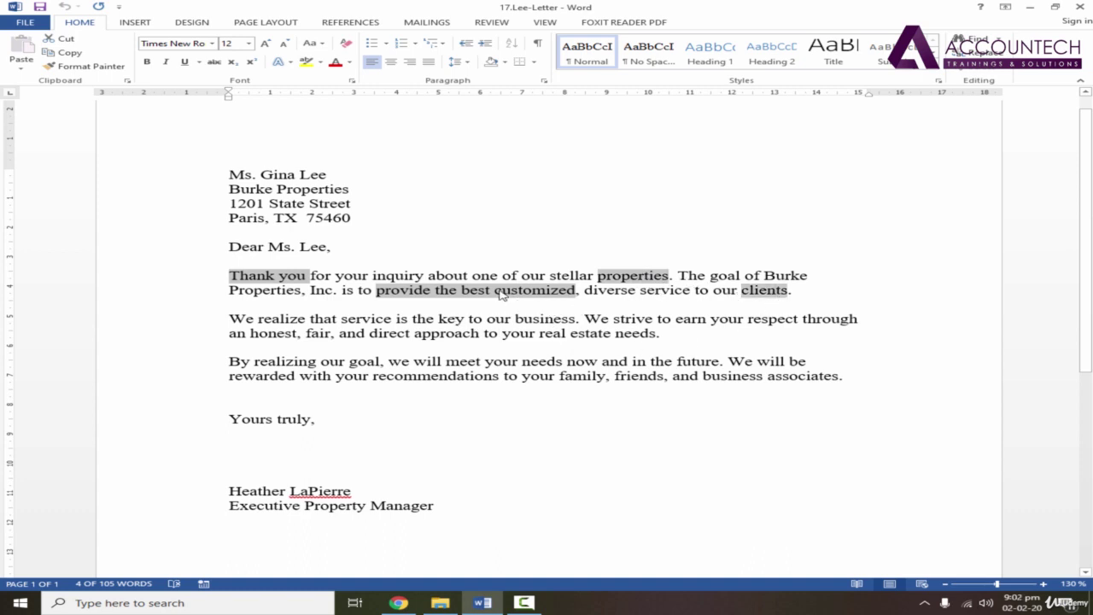
{"action": "double_click", "coordinate": [545, 321], "text": "ctrl"}
{"action": "double_click", "coordinate": [304, 362], "text": "ctrl"}
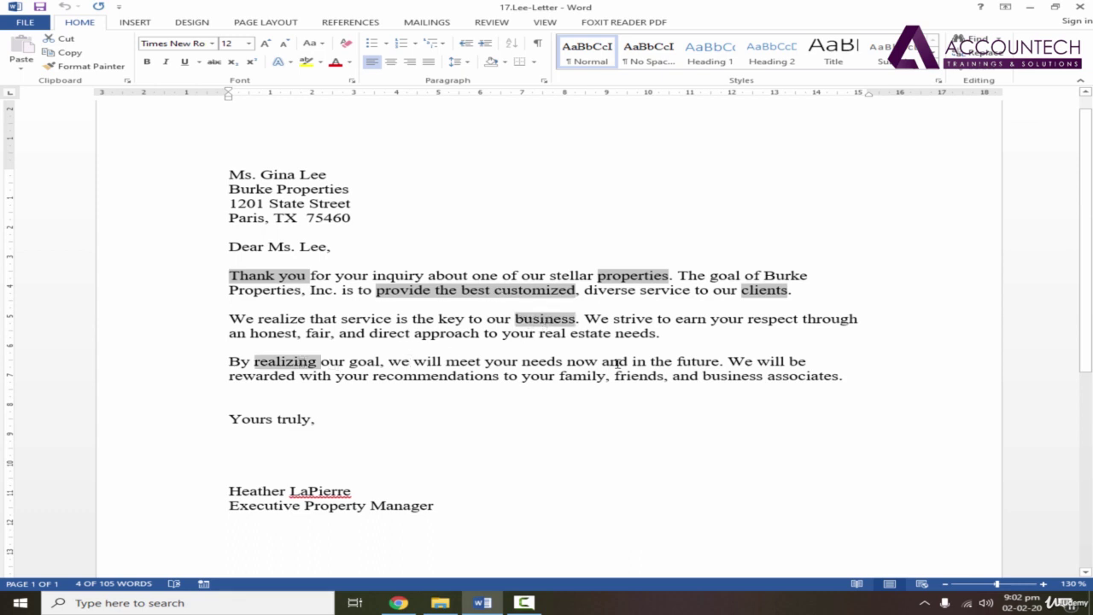
{"action": "double_click", "coordinate": [543, 362], "text": "ctrl"}
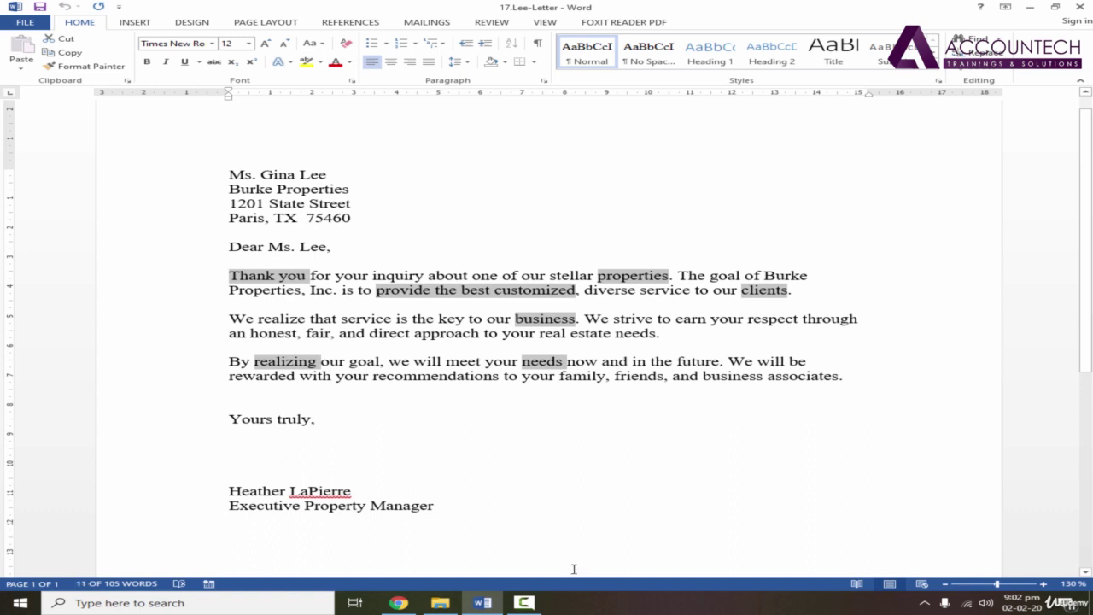
{"action": "left_click", "coordinate": [334, 63]}
{"action": "left_click", "coordinate": [738, 282]}
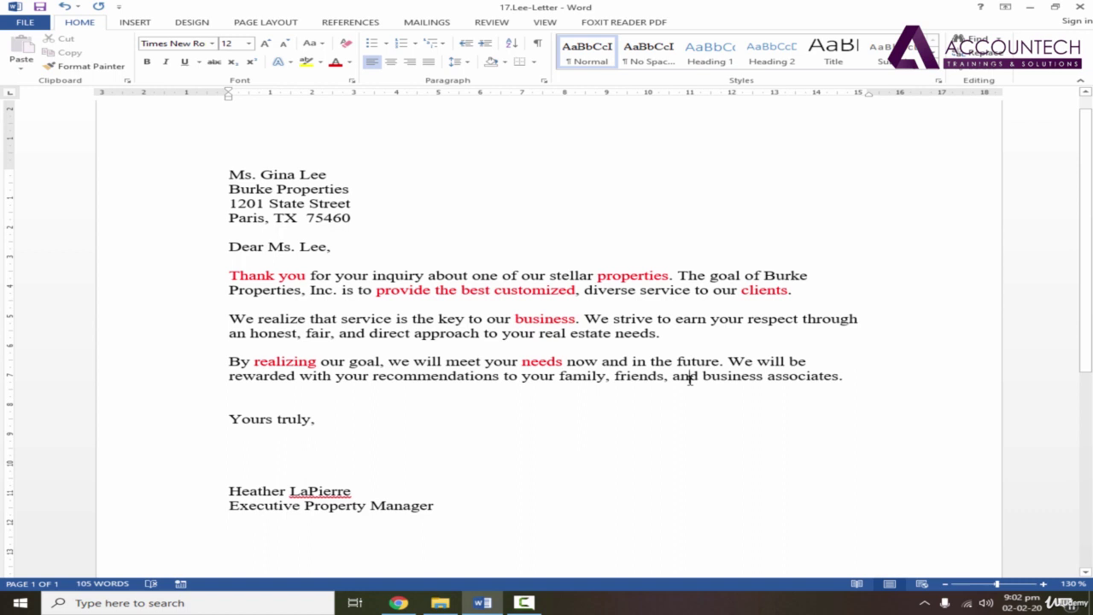
Select the entire letter at once, then again line by line from the addressee line to the signature title, and clear the selection.
{"action": "key", "text": "ctrl+a"}
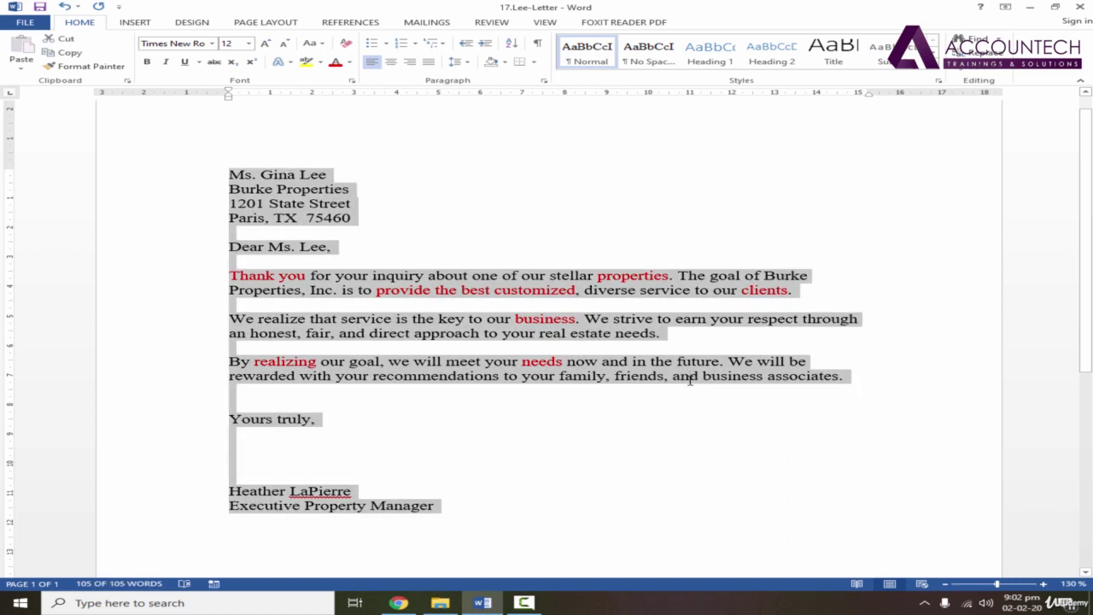
{"action": "left_click", "coordinate": [612, 434]}
{"action": "left_click_drag", "start_coordinate": [182, 176], "coordinate": [210, 513]}
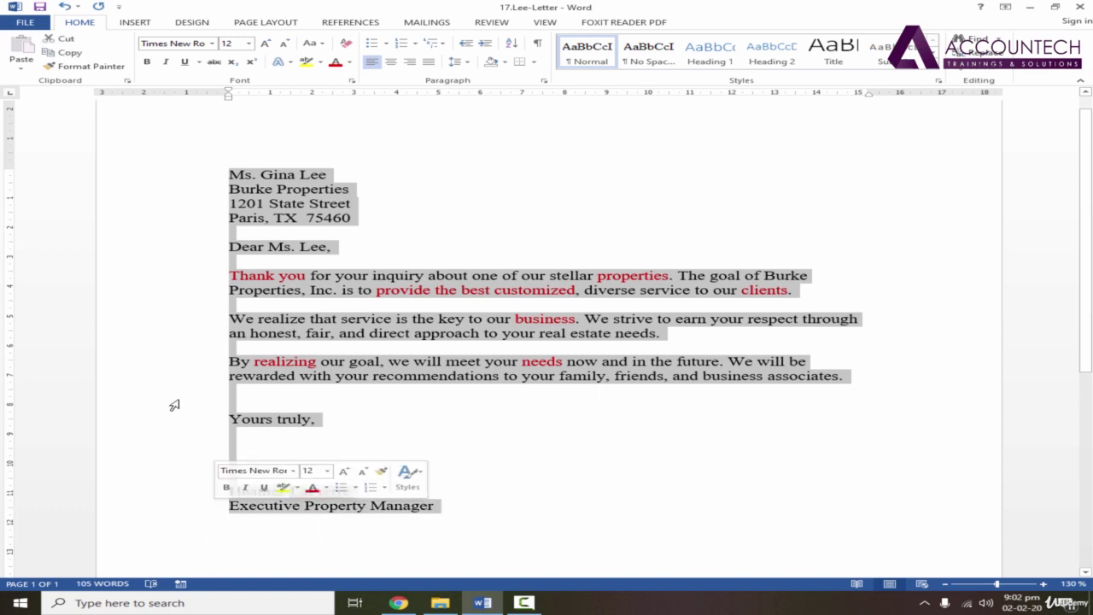
{"action": "left_click", "coordinate": [184, 178]}
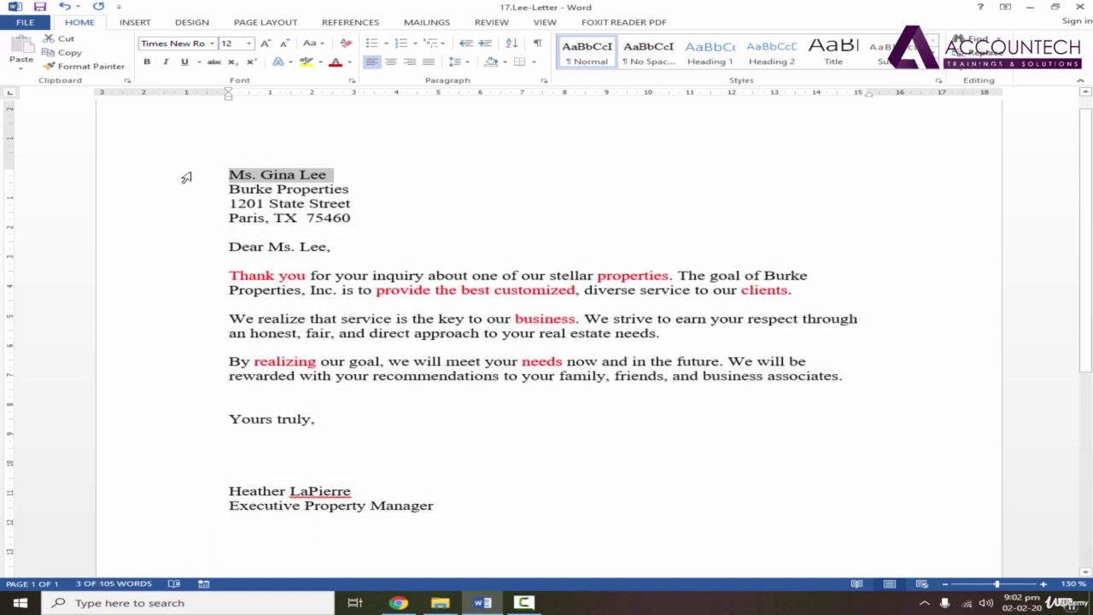
{"action": "left_click_drag", "start_coordinate": [186, 177], "coordinate": [198, 527]}
{"action": "left_click", "coordinate": [676, 354]}
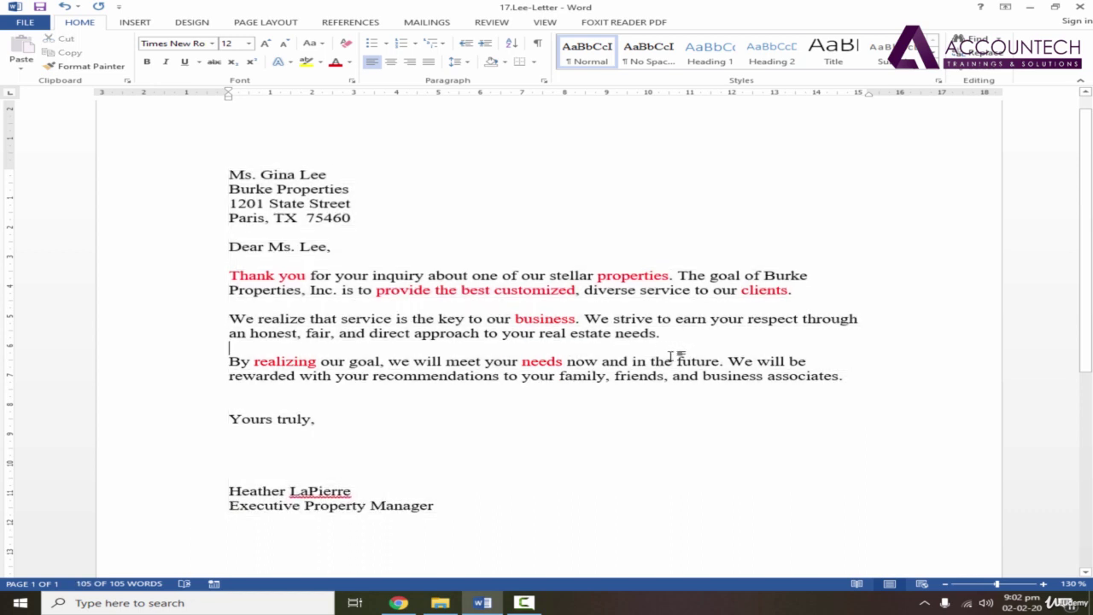